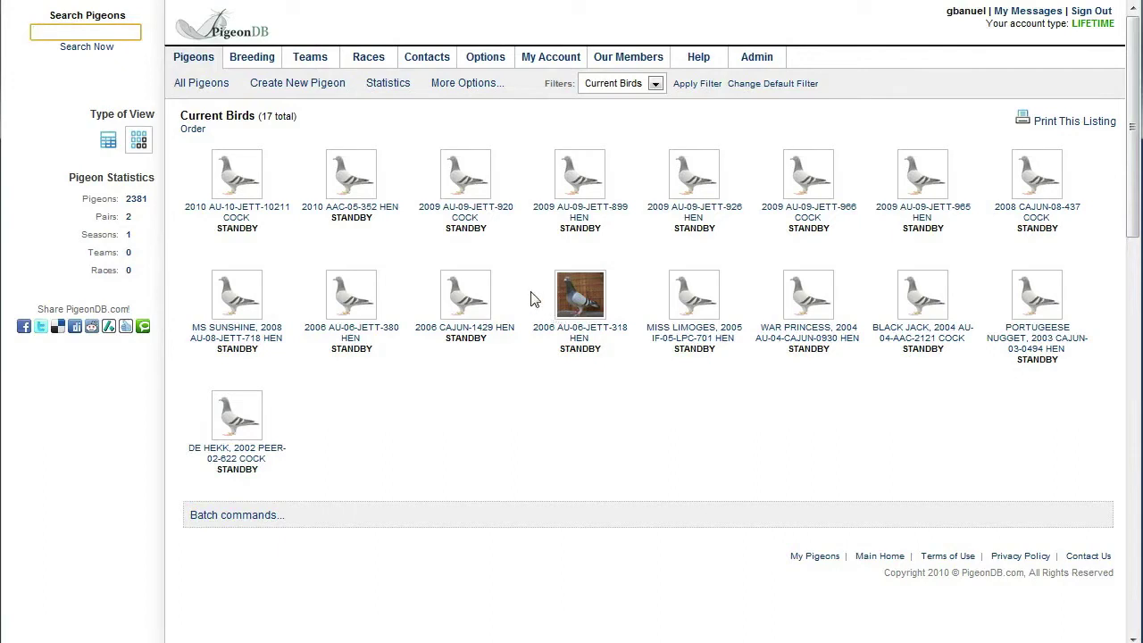
Open the Pedigree Display Options page from the account options
{"action": "left_click", "coordinate": [475, 61]}
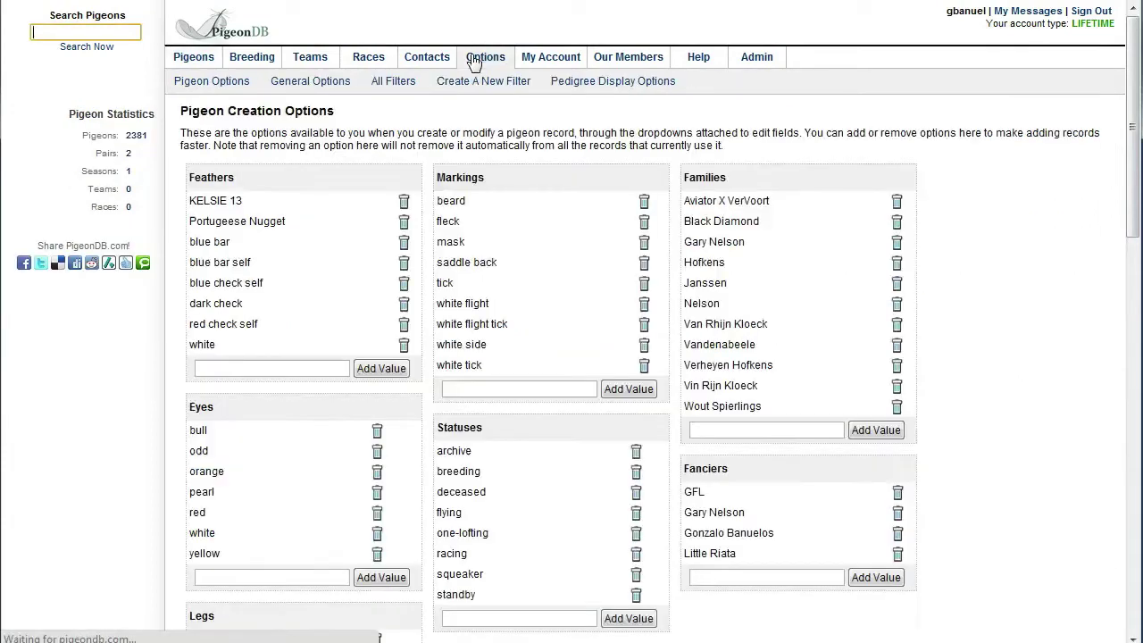
{"action": "left_click", "coordinate": [635, 83]}
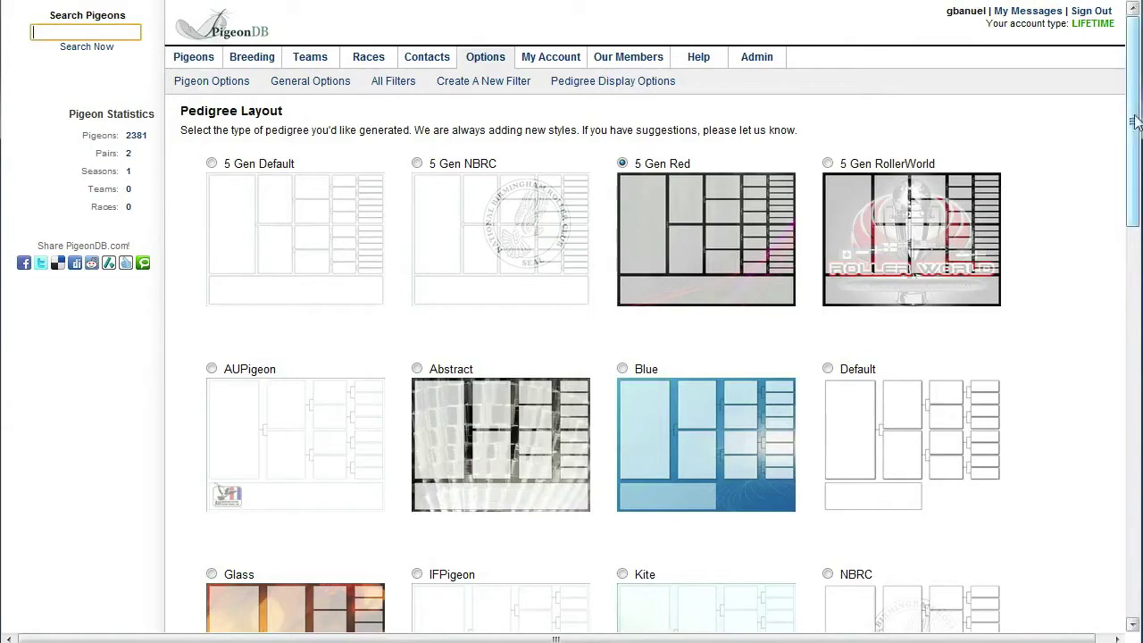
{"action": "left_click_drag", "start_coordinate": [1134, 122], "coordinate": [1118, 397]}
{"action": "right_click", "coordinate": [1134, 154]}
{"action": "left_click", "coordinate": [1137, 143]}
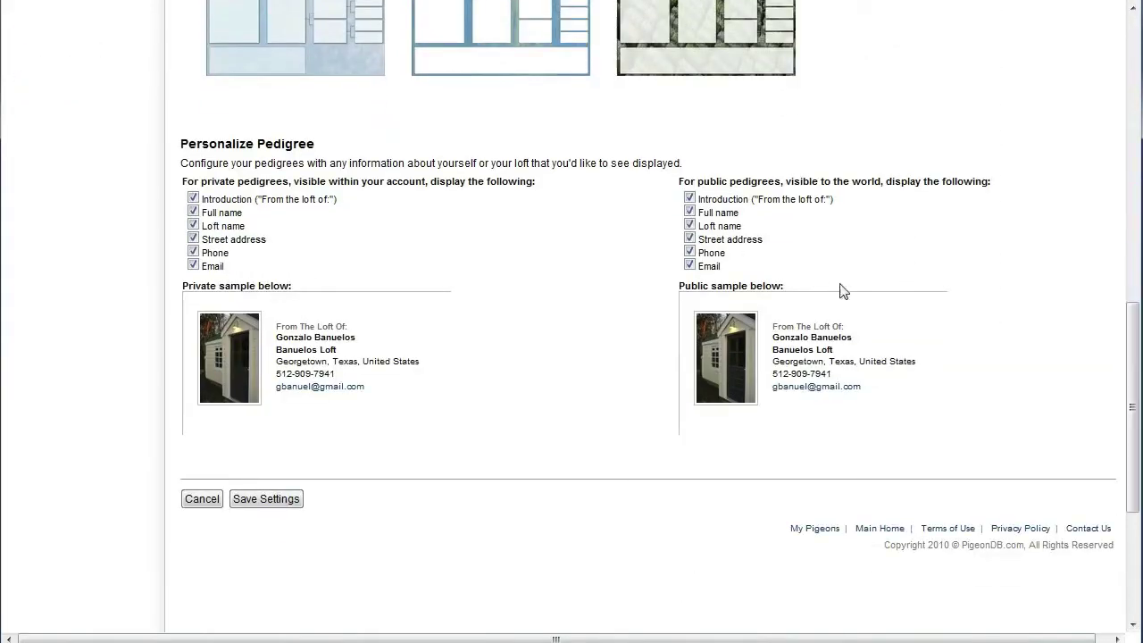
Untick the six public loft-detail checkboxes, then tick them all again so everything shows
{"action": "left_click", "coordinate": [691, 199]}
{"action": "left_click", "coordinate": [690, 212]}
{"action": "left_click", "coordinate": [690, 225]}
{"action": "left_click", "coordinate": [690, 239]}
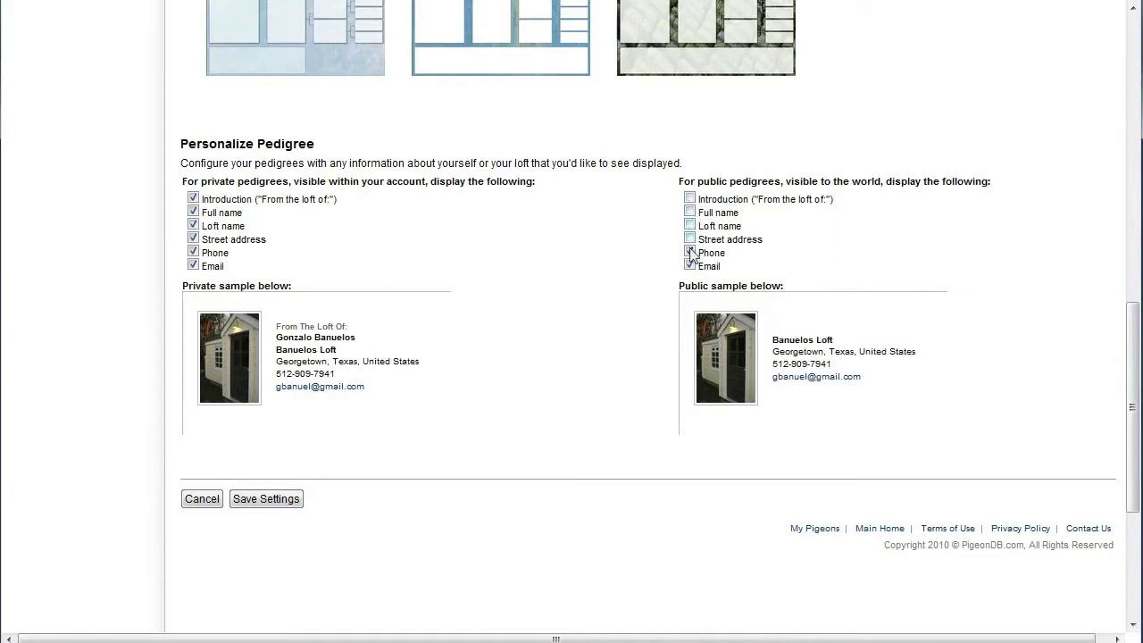
{"action": "left_click", "coordinate": [690, 252]}
{"action": "left_click", "coordinate": [691, 265]}
{"action": "left_click", "coordinate": [691, 252]}
{"action": "left_click", "coordinate": [691, 266]}
{"action": "left_click", "coordinate": [690, 239]}
{"action": "left_click", "coordinate": [690, 225]}
{"action": "left_click", "coordinate": [691, 212]}
{"action": "left_click", "coordinate": [691, 198]}
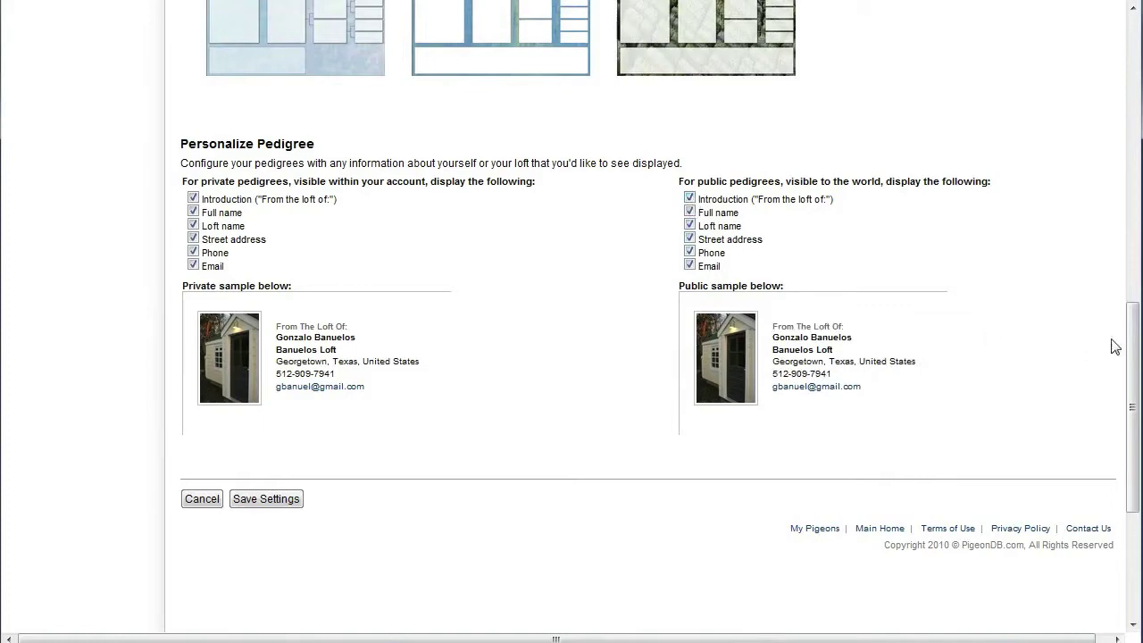
Select the 5 Gen Red template, save the settings, and return to the Current Birds list
{"action": "left_click_drag", "start_coordinate": [1133, 304], "coordinate": [1139, 47]}
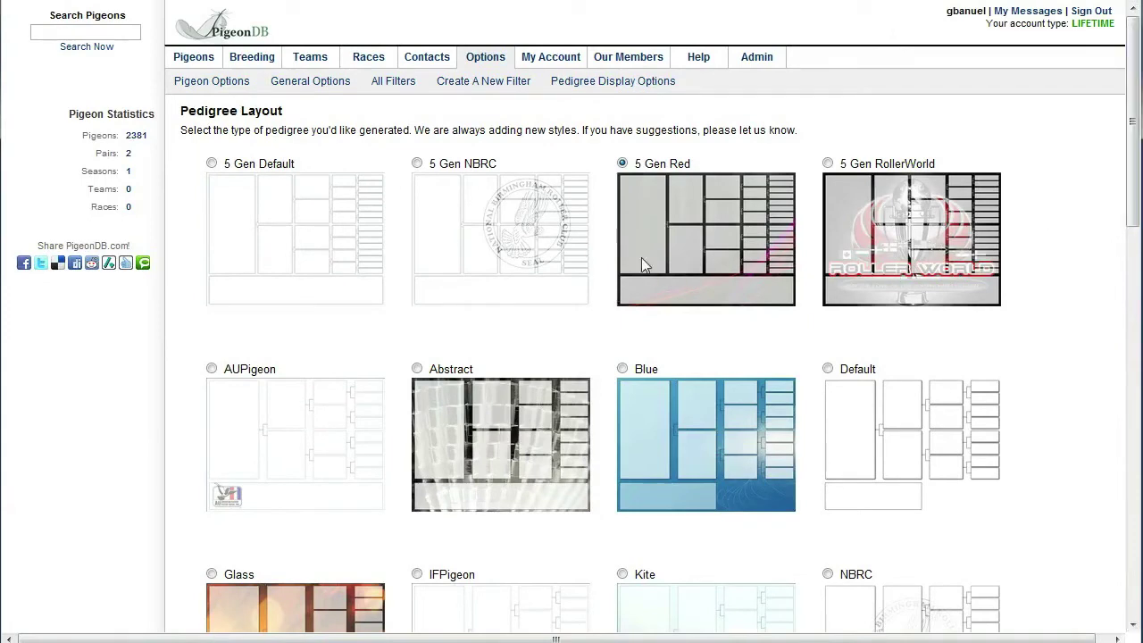
{"action": "left_click", "coordinate": [622, 163]}
{"action": "scroll", "coordinate": [476, 334], "scroll_direction": "down", "scroll_amount": 10}
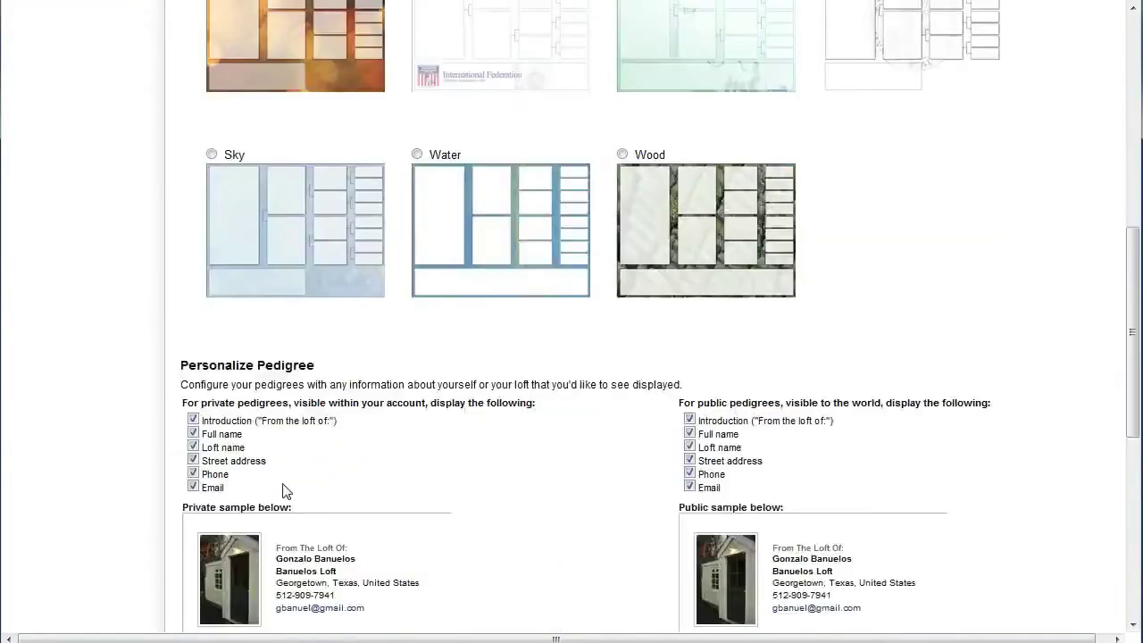
{"action": "left_click", "coordinate": [272, 454]}
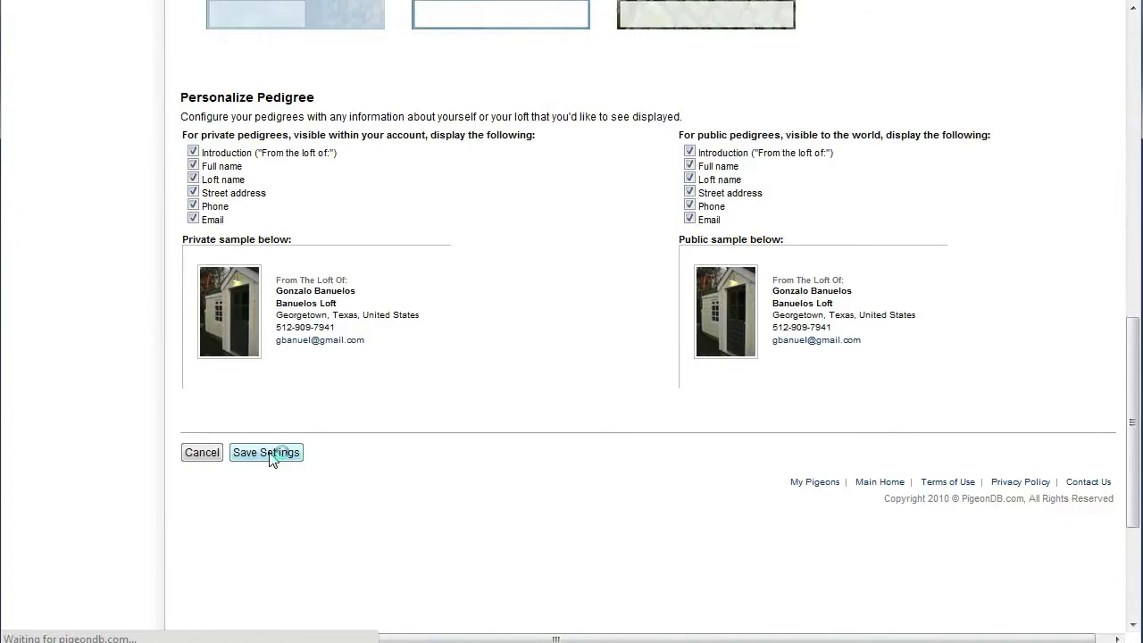
{"action": "left_click", "coordinate": [235, 92]}
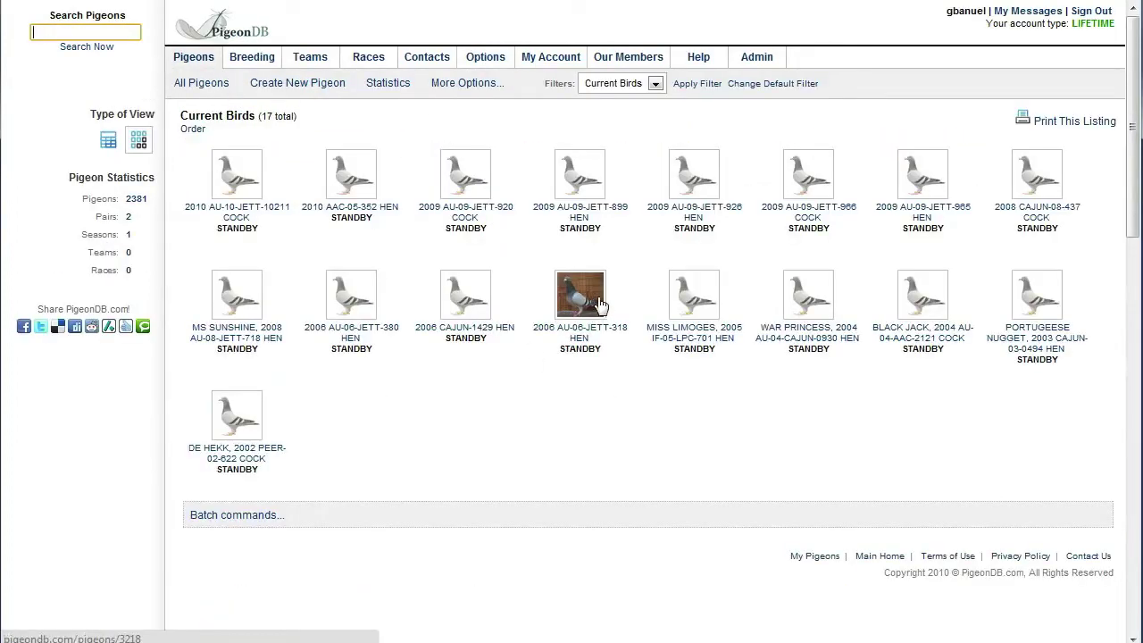
Open hen 2006 AU-06-JETT-318's record and display her five-generation pedigree tree
{"action": "left_click", "coordinate": [597, 304]}
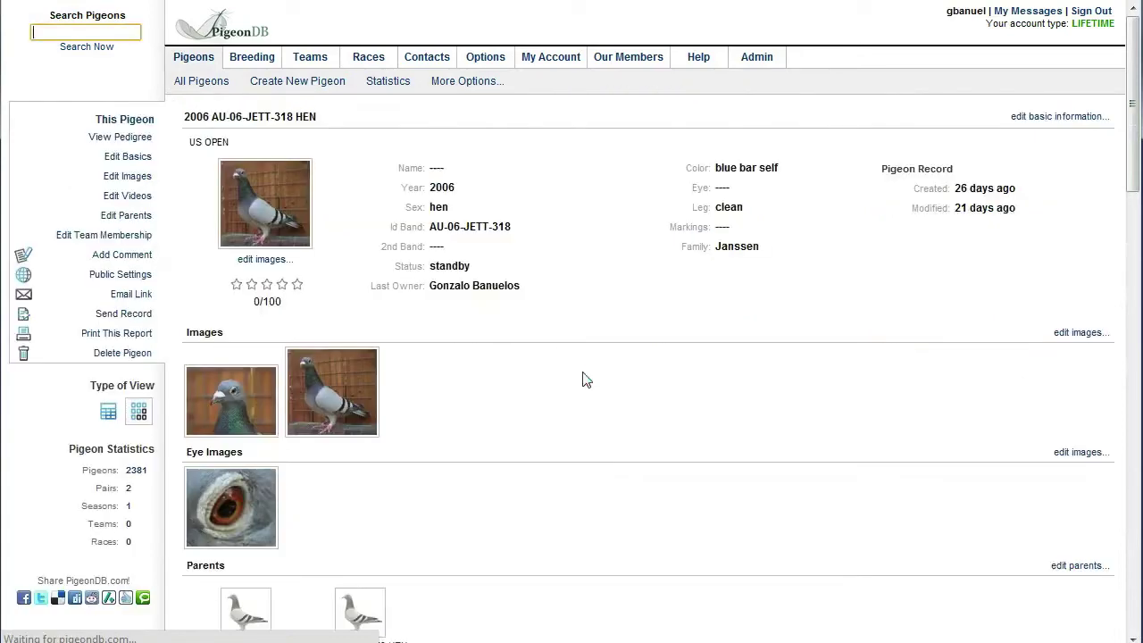
{"action": "left_click", "coordinate": [116, 141]}
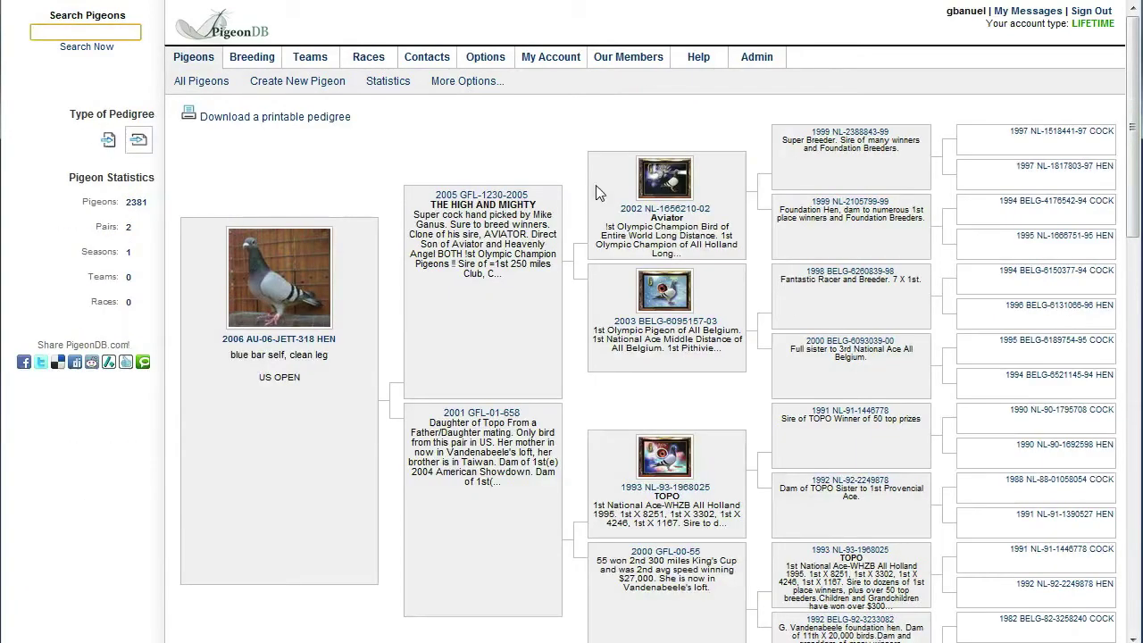
{"action": "scroll", "coordinate": [1136, 203], "scroll_direction": "down", "scroll_amount": 2}
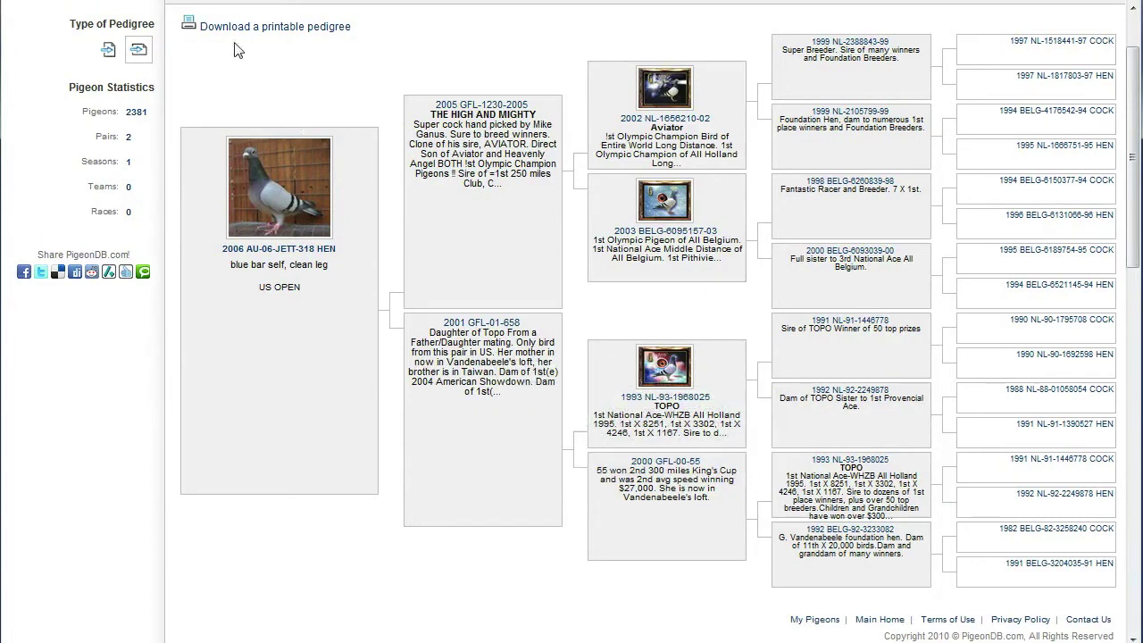
Request the printable pedigree PDF and dismiss Adobe's browser-PDF error
{"action": "left_click", "coordinate": [280, 36]}
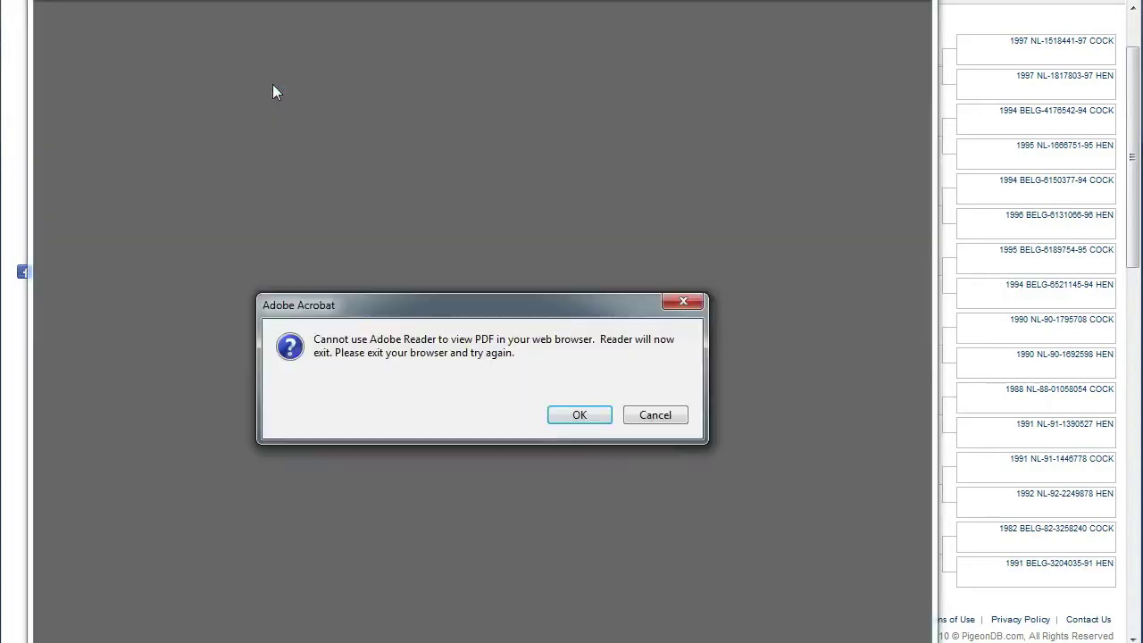
{"action": "left_click", "coordinate": [572, 420]}
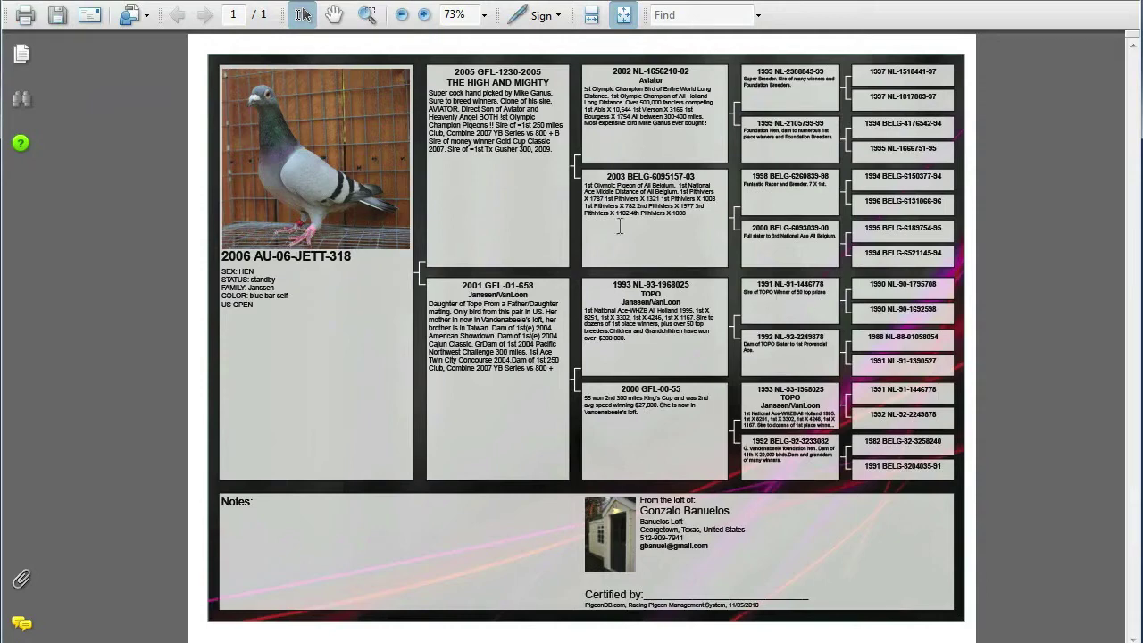
Enlarge the downloaded pedigree page to 99.8% in Adobe Reader
{"action": "left_click", "coordinate": [424, 14]}
Zoom out, then up to 125%, and select text in the 2003 BELG box
{"action": "key", "text": "ctrl+minus"}
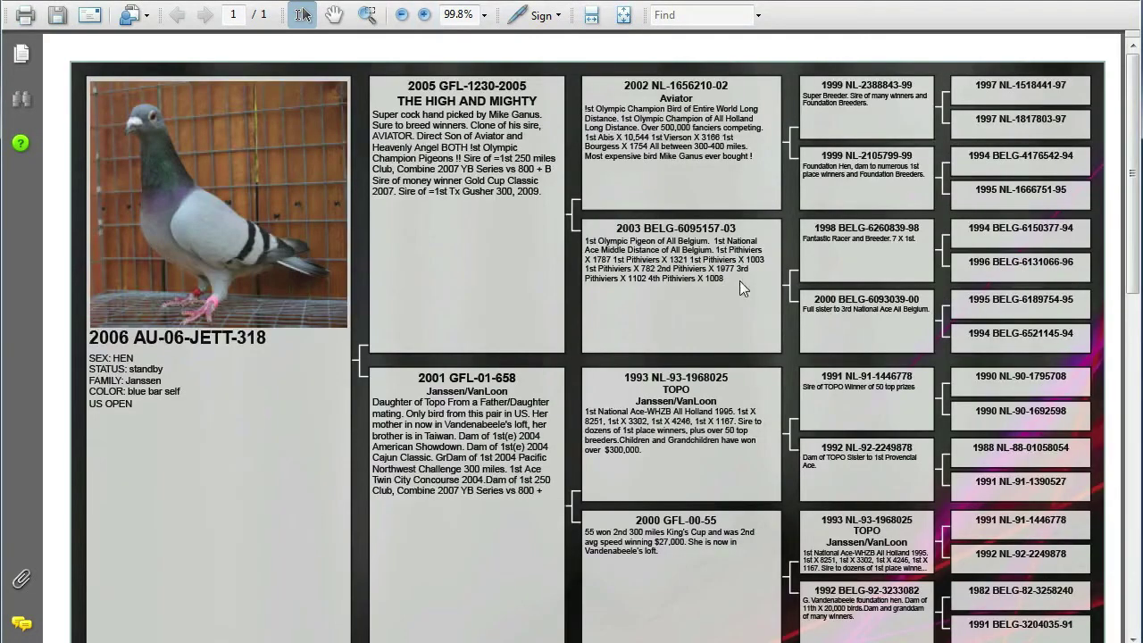
{"action": "left_click", "coordinate": [424, 14]}
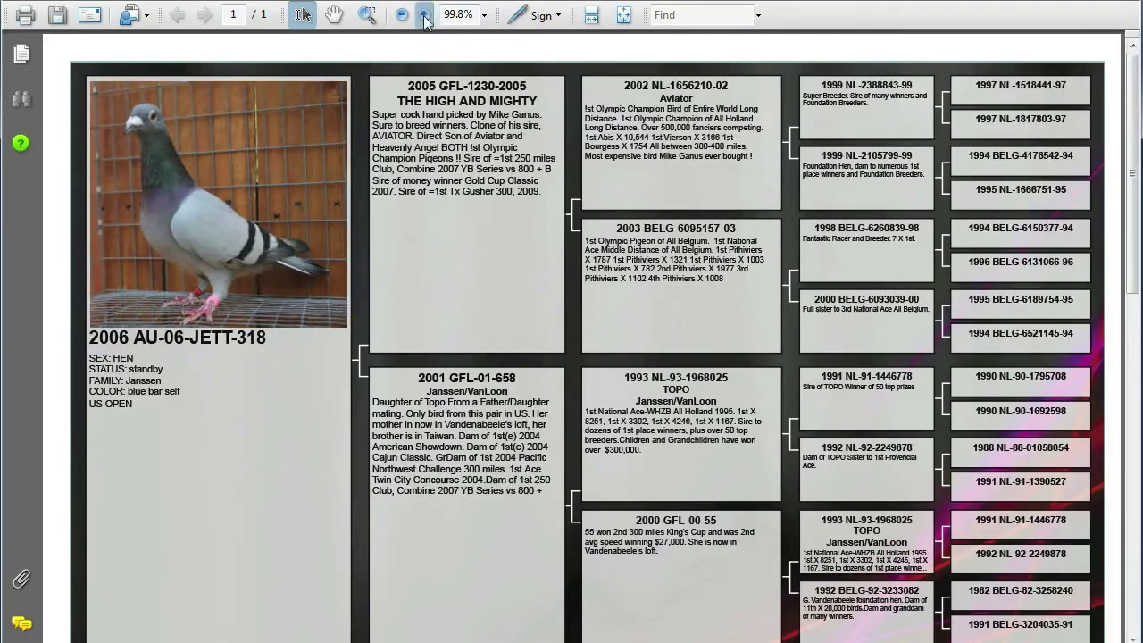
{"action": "left_click", "coordinate": [424, 15]}
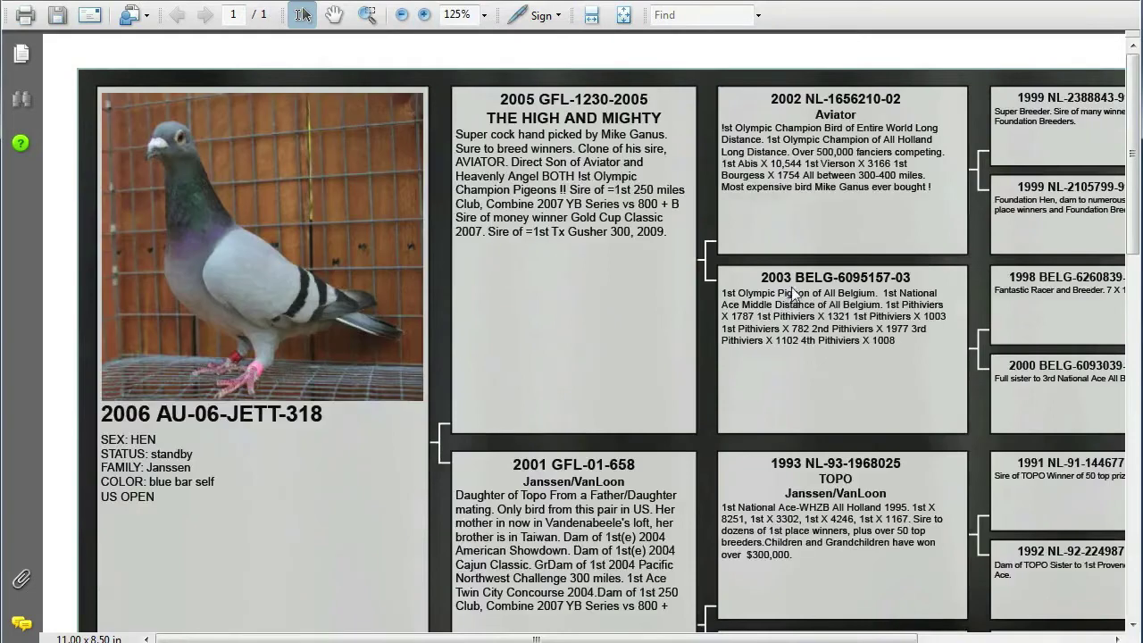
{"action": "left_click_drag", "start_coordinate": [792, 293], "coordinate": [685, 287]}
Pan with the Hand tool to the lower ancestor boxes and loft footer
{"action": "left_click", "coordinate": [333, 16]}
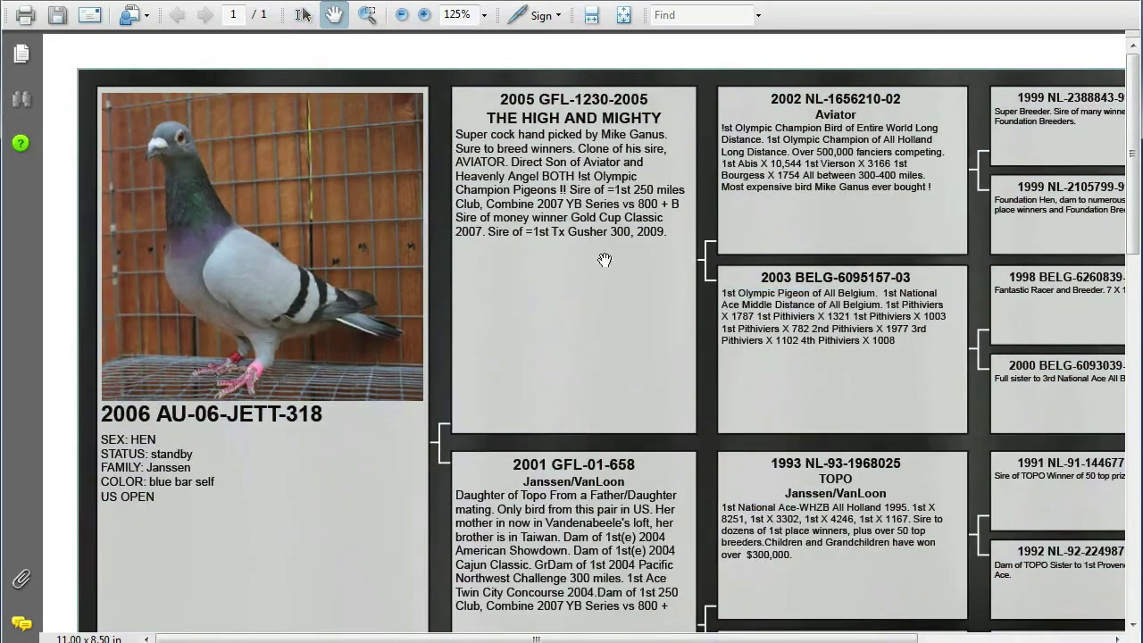
{"action": "left_click_drag", "start_coordinate": [465, 228], "coordinate": [163, 103]}
{"action": "scroll", "coordinate": [542, 206], "scroll_direction": "down", "scroll_amount": 3}
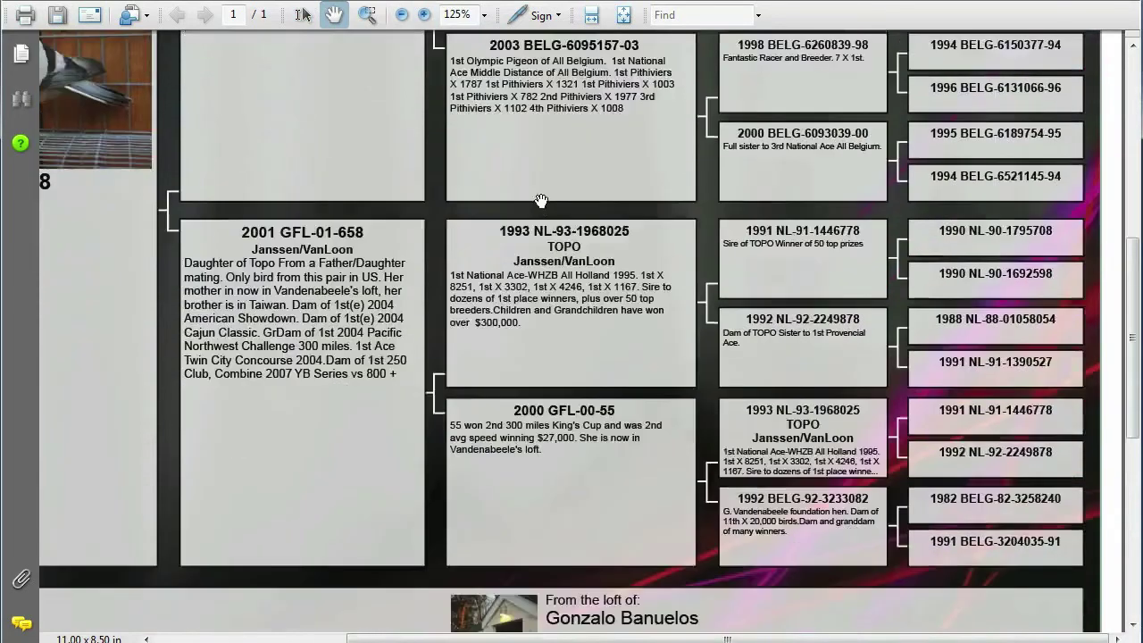
{"action": "left_click_drag", "start_coordinate": [542, 205], "coordinate": [655, 326]}
{"action": "scroll", "coordinate": [655, 327], "scroll_direction": "up", "scroll_amount": 3}
{"action": "scroll", "coordinate": [655, 327], "scroll_direction": "left", "scroll_amount": 3}
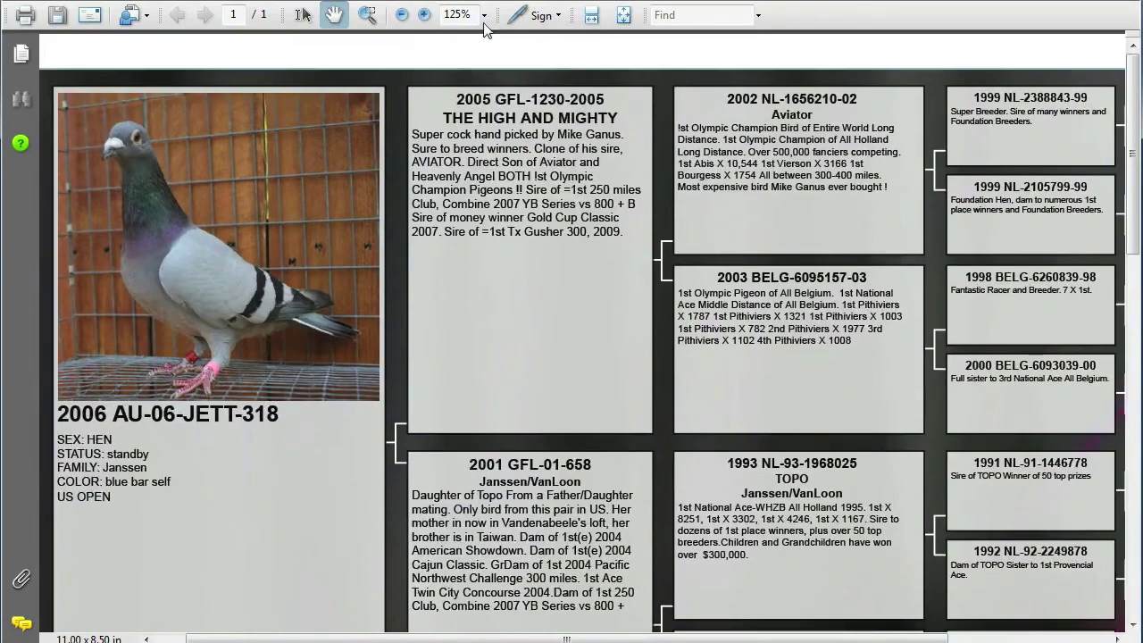
Set the pedigree page zoom to 100% from the zoom level list
{"action": "left_click", "coordinate": [484, 16]}
{"action": "key", "text": "Down"}
{"action": "key", "text": "Down"}
{"action": "key", "text": "Return"}
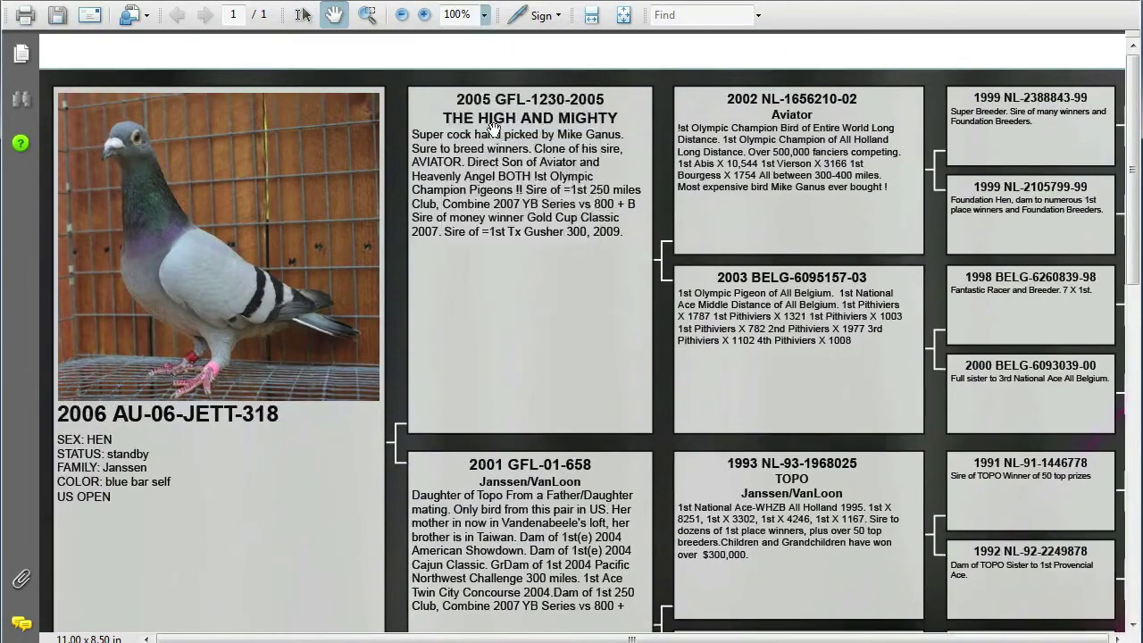
{"action": "left_click", "coordinate": [484, 15]}
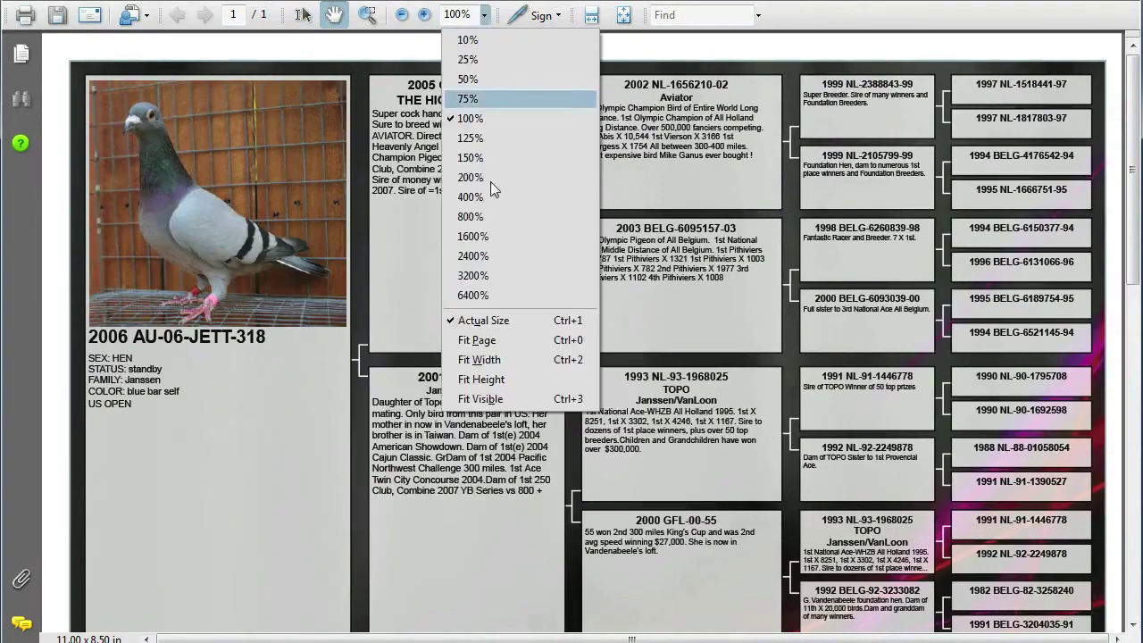
Choose Fit Page to show the whole pedigree including Notes and footer
{"action": "left_click", "coordinate": [486, 340]}
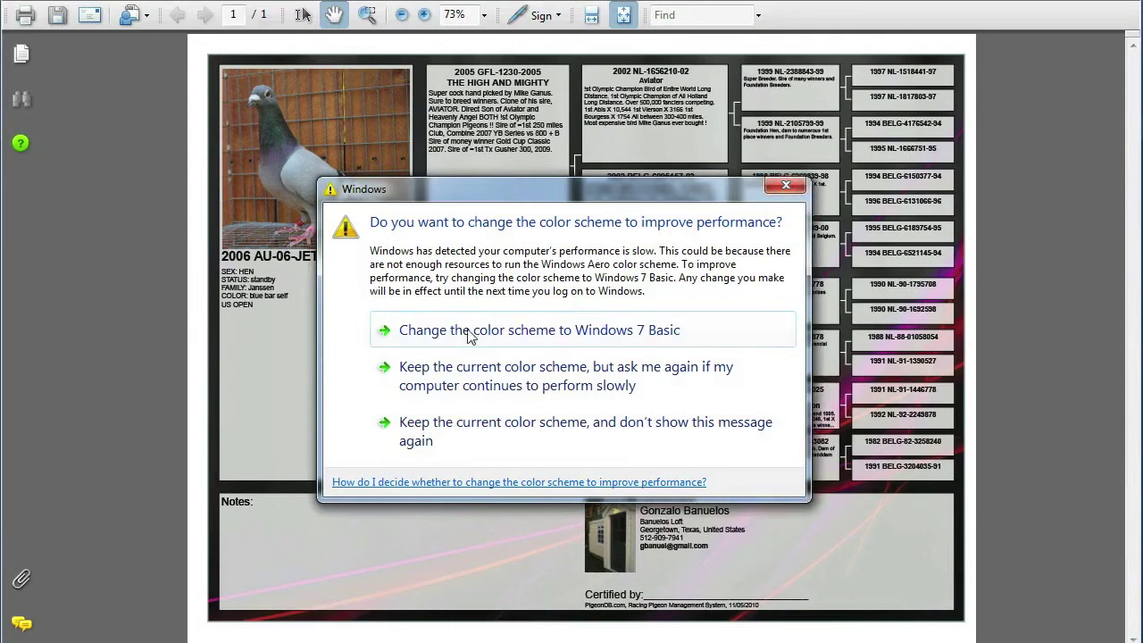
Keep the current Windows colour scheme and stop the warning from reappearing
{"action": "left_click", "coordinate": [429, 433]}
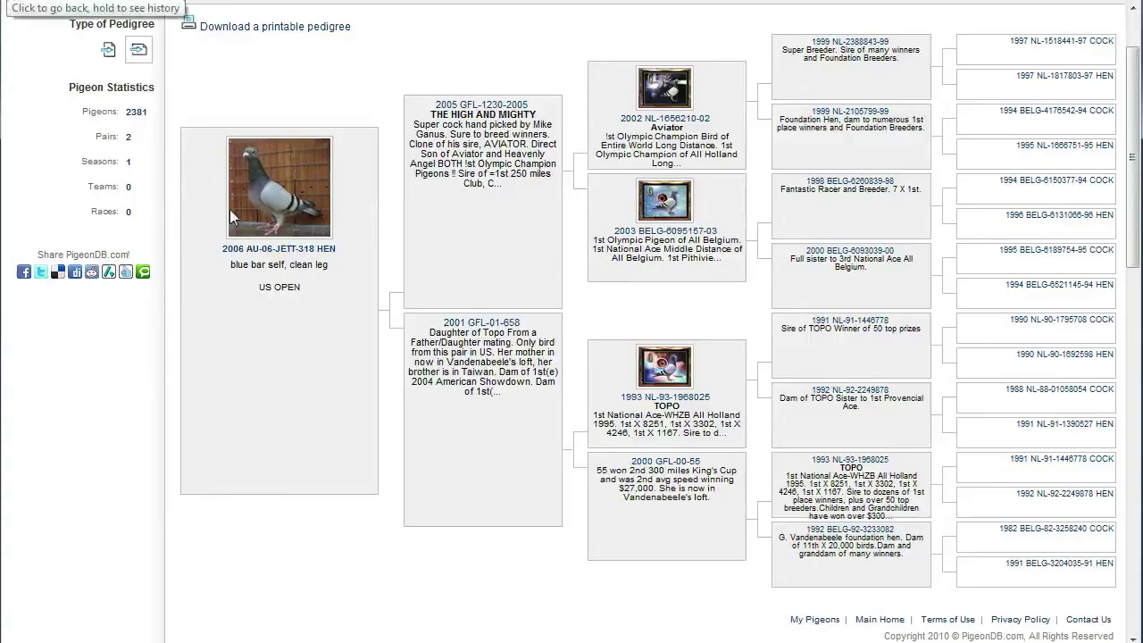
Select the Blue template in Pedigree Display Options, save, and go back to the 17-bird listing
{"action": "scroll", "coordinate": [292, 285], "scroll_direction": "up", "scroll_amount": 1}
{"action": "left_click", "coordinate": [485, 64]}
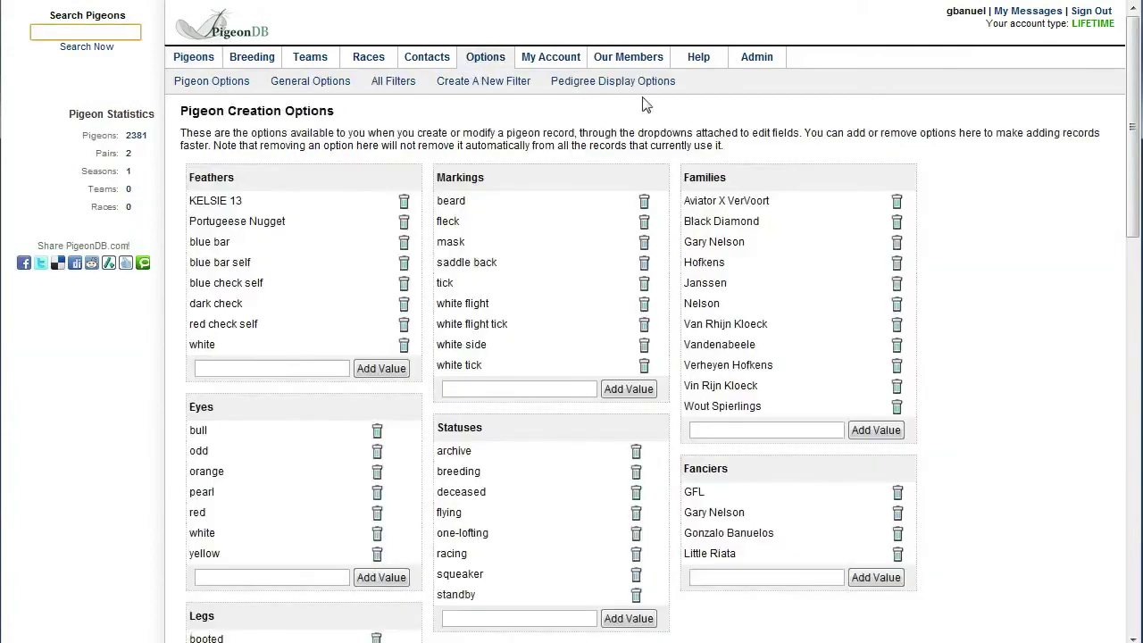
{"action": "left_click", "coordinate": [636, 81]}
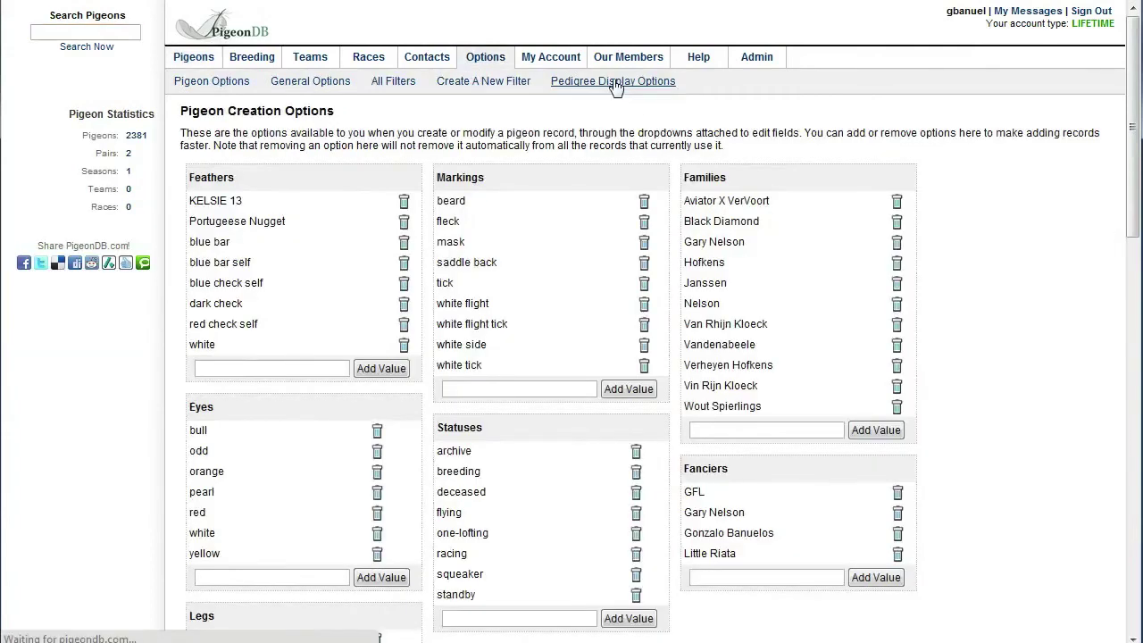
{"action": "scroll", "coordinate": [613, 242], "scroll_direction": "down", "scroll_amount": 3}
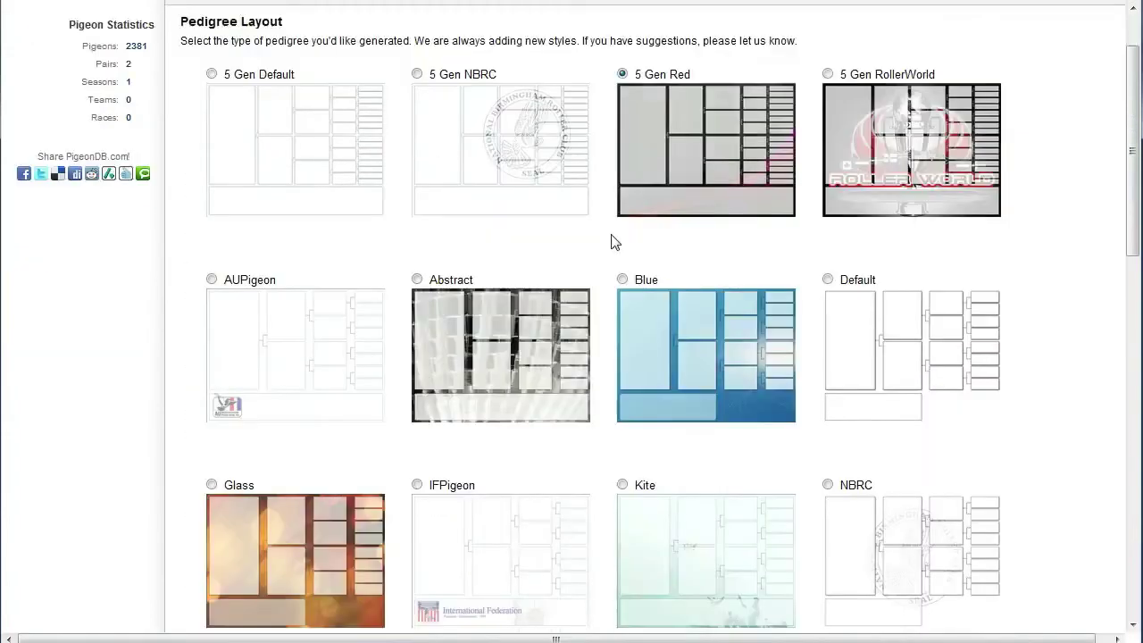
{"action": "left_click", "coordinate": [622, 191]}
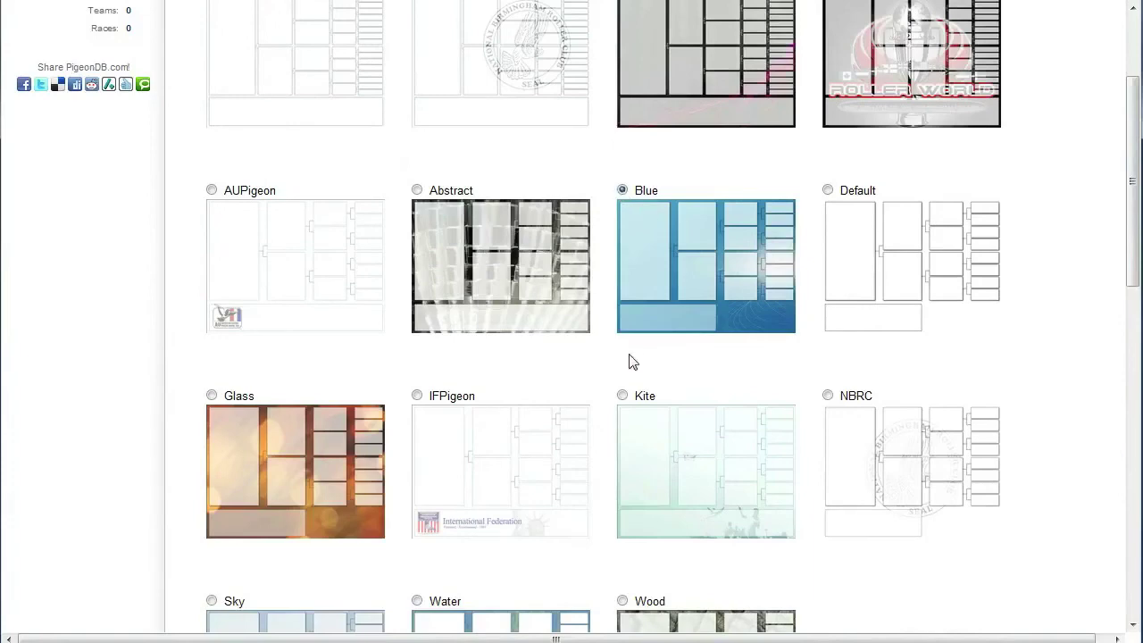
{"action": "scroll", "coordinate": [629, 361], "scroll_direction": "down", "scroll_amount": 10}
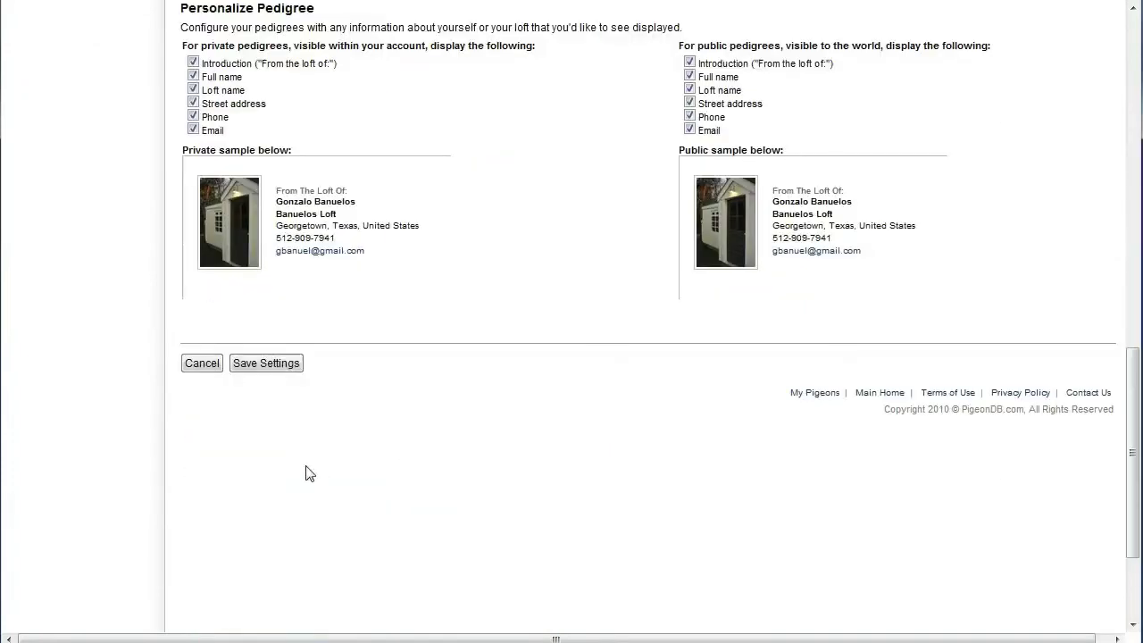
{"action": "left_click", "coordinate": [282, 375]}
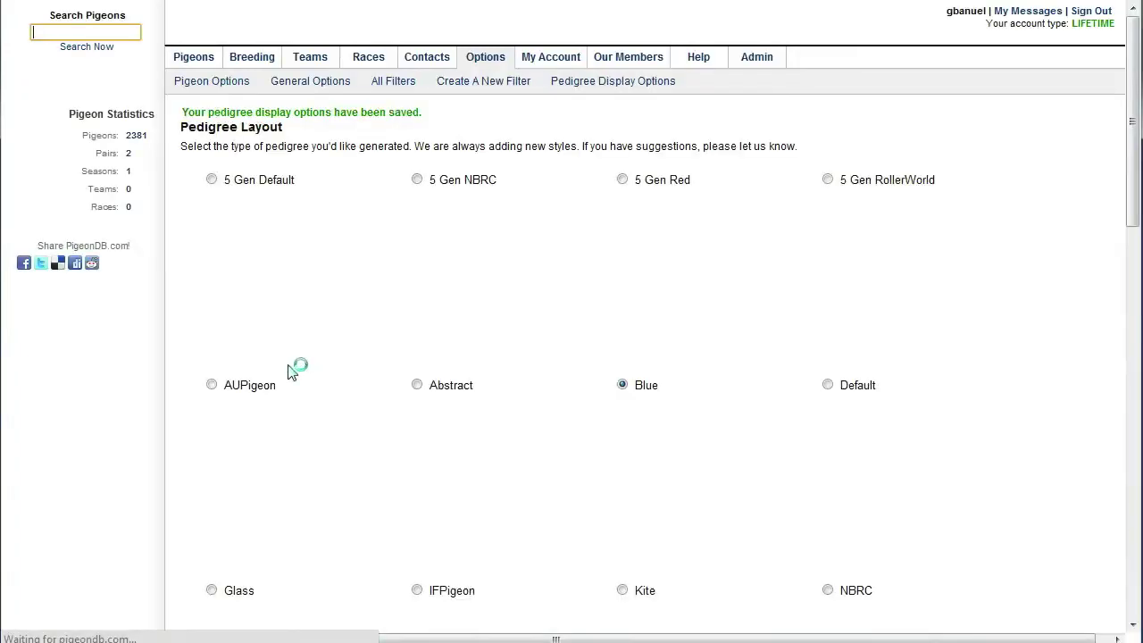
{"action": "left_click", "coordinate": [193, 57]}
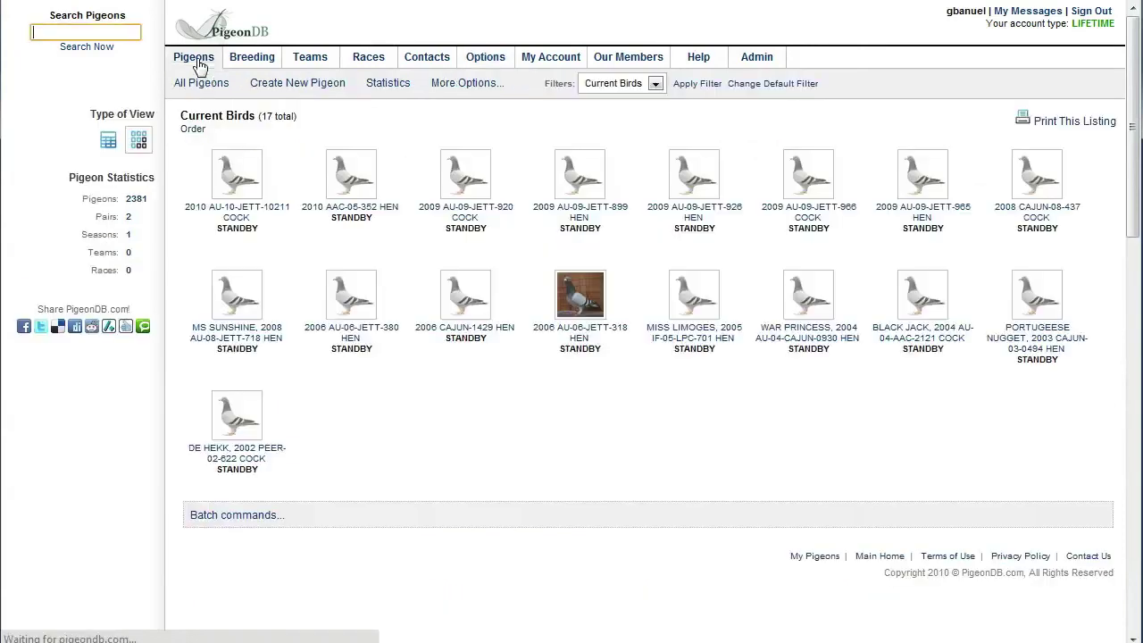
Open hen 2006 AU-06-JETT-318's record and choose View Pedigree
{"action": "left_click", "coordinate": [592, 299]}
{"action": "left_click", "coordinate": [131, 139]}
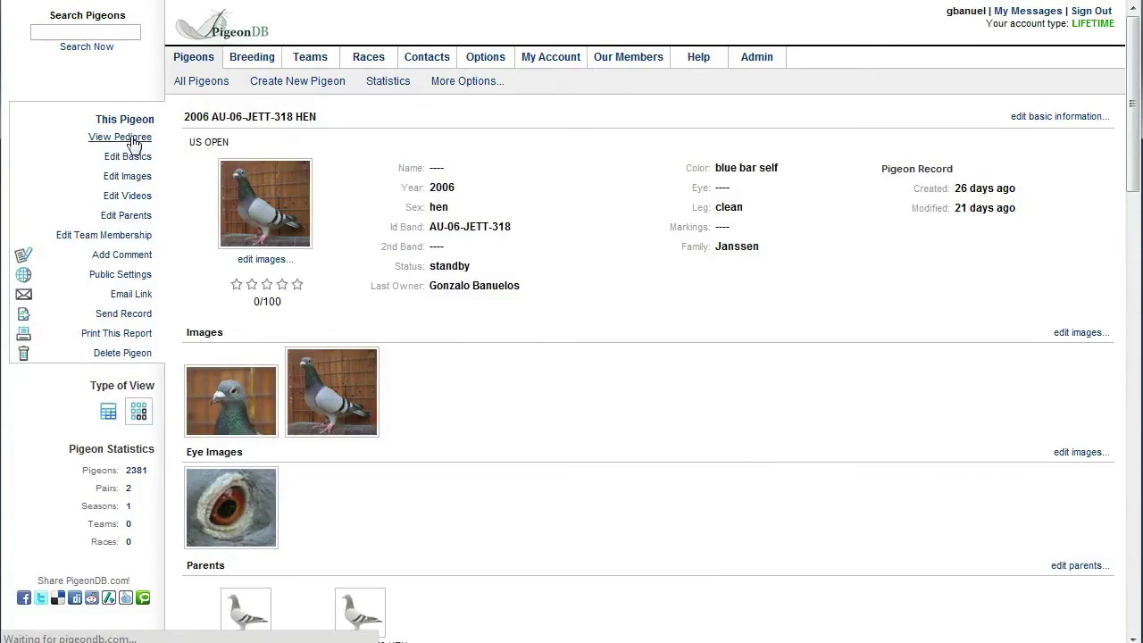